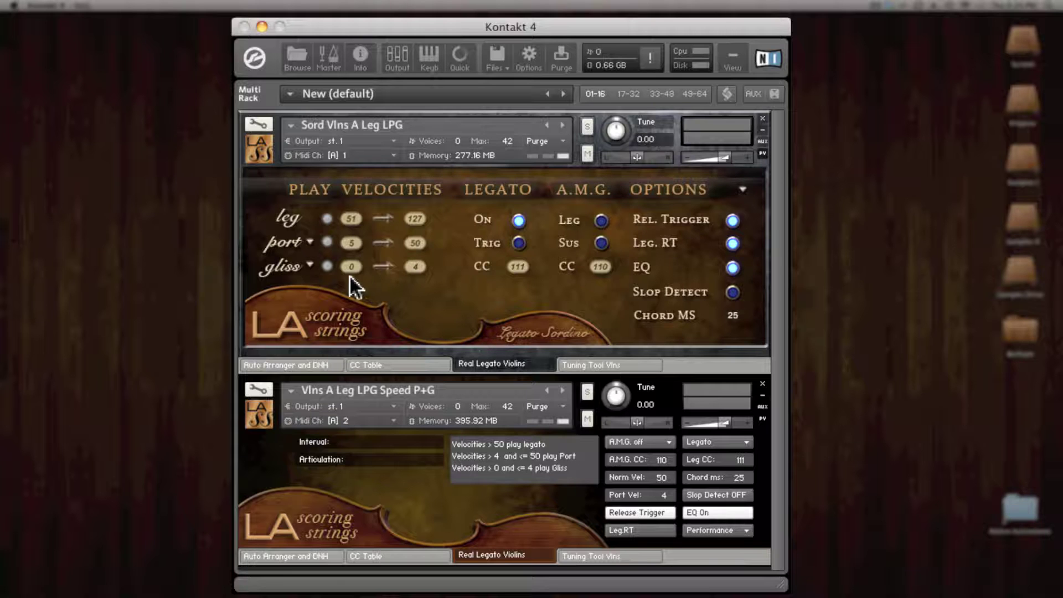
Step: Examine the sample loading options for the gliss and port articulations of the Sord Vlns A Leg LPG instrument
{"action": "left_click", "coordinate": [310, 265]}
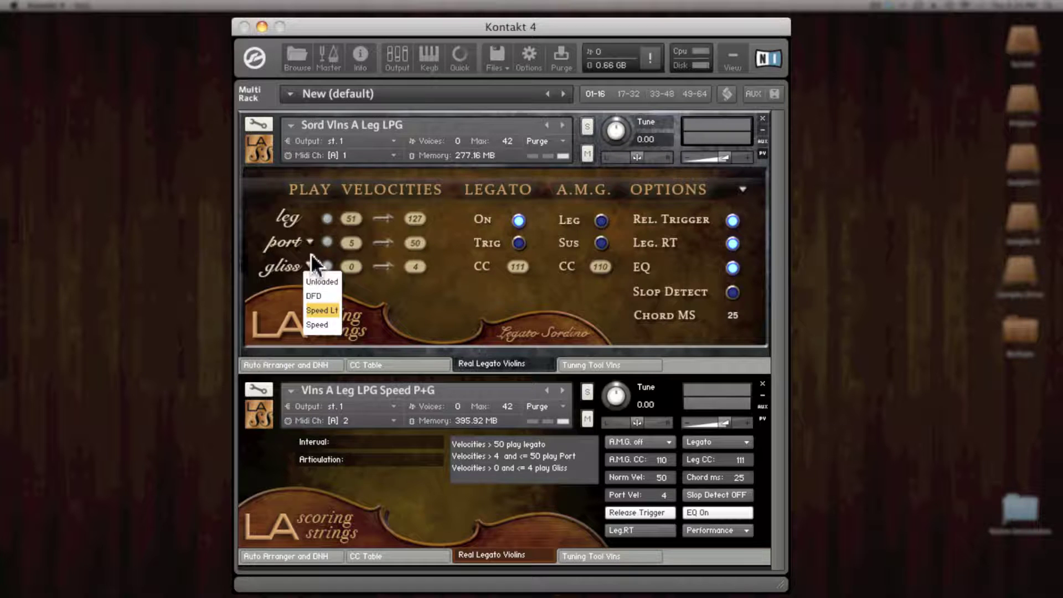
{"action": "left_click", "coordinate": [298, 249]}
{"action": "left_click", "coordinate": [309, 241]}
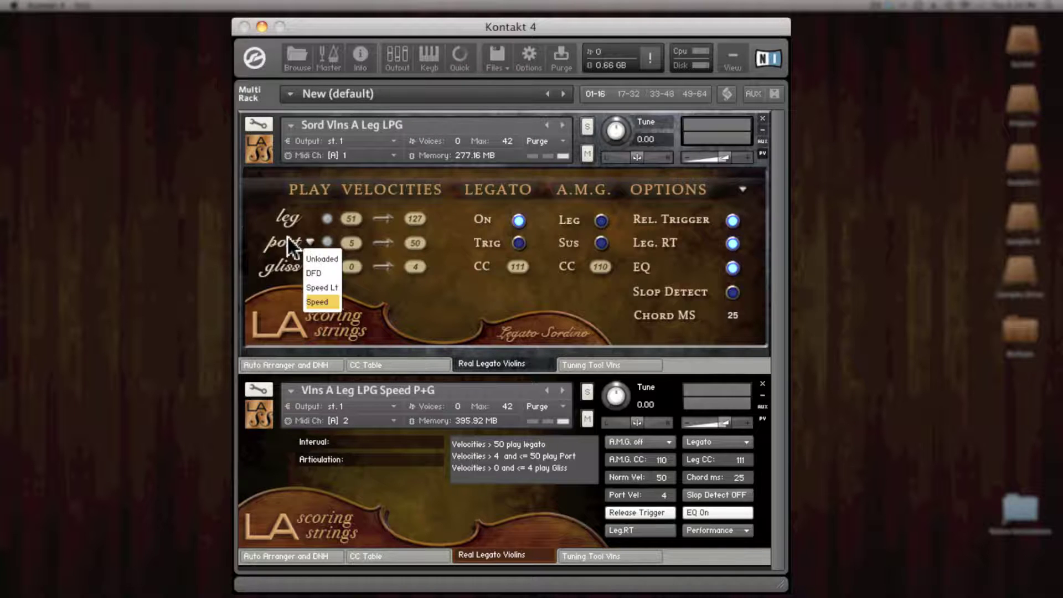
{"action": "left_click", "coordinate": [285, 235]}
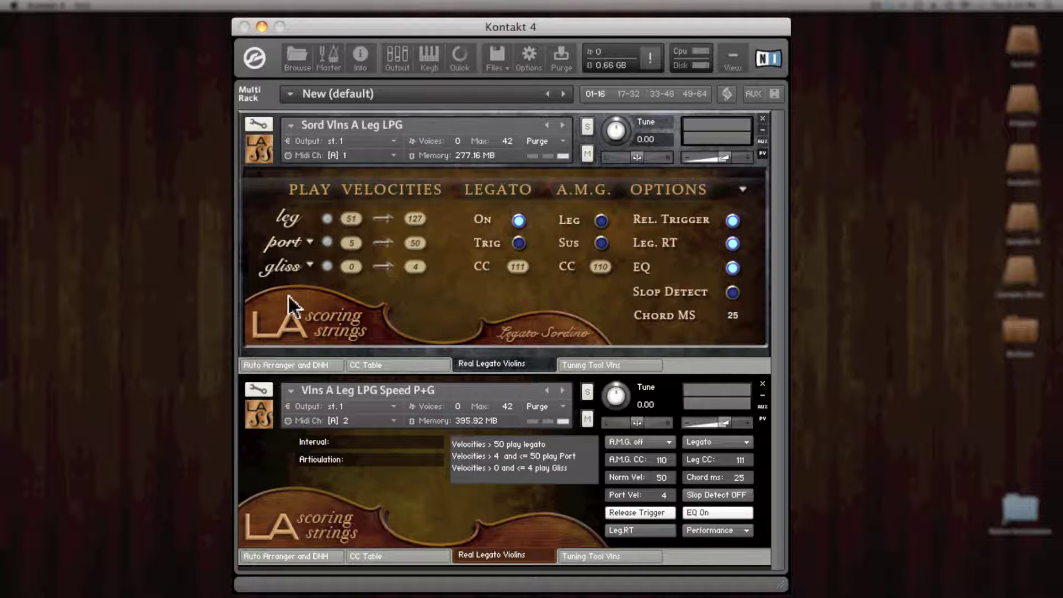
{"action": "left_click", "coordinate": [308, 262]}
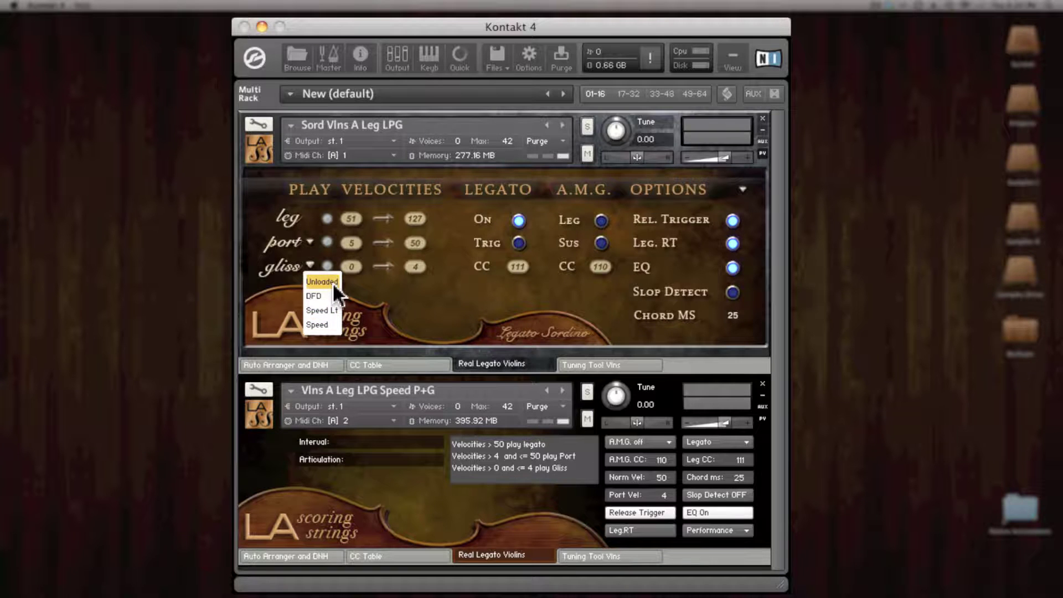
{"action": "left_click", "coordinate": [399, 172]}
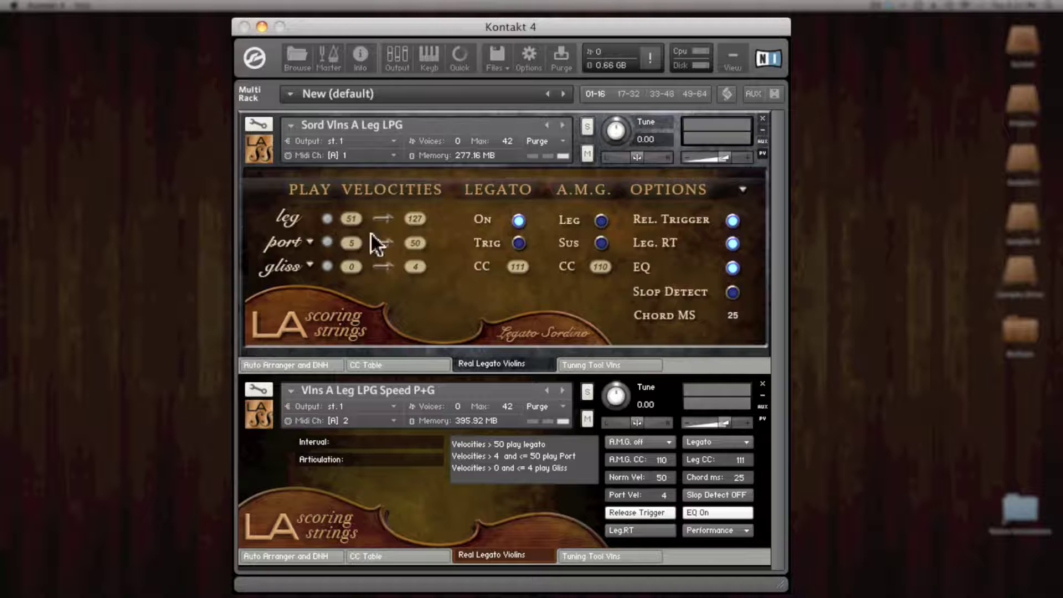
Step: Unload the gliss and port samples from the Sord Vlns A Leg LPG instrument
{"action": "left_click", "coordinate": [312, 262]}
{"action": "left_click", "coordinate": [322, 281]}
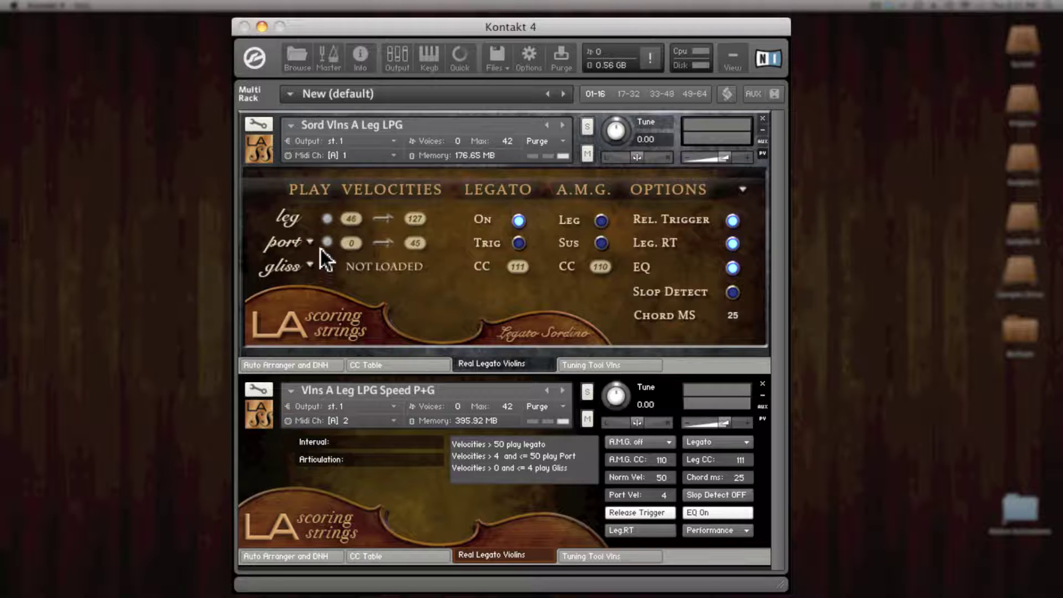
{"action": "left_click", "coordinate": [310, 245]}
{"action": "left_click", "coordinate": [318, 259]}
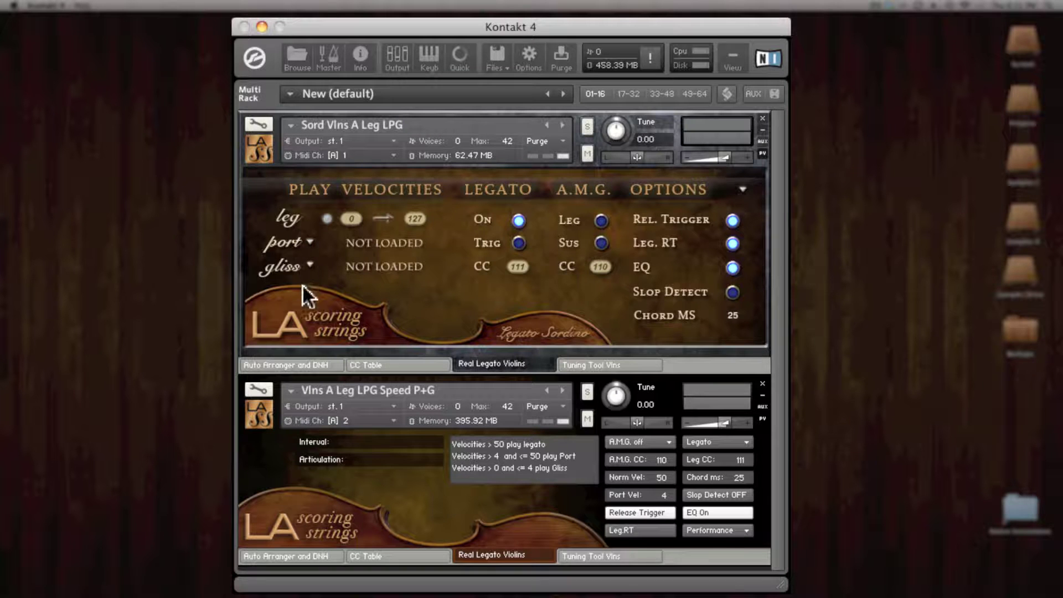
Step: Load the sordino violins' gliss samples as Speed Lt and the port samples as Speed
{"action": "left_click", "coordinate": [310, 265]}
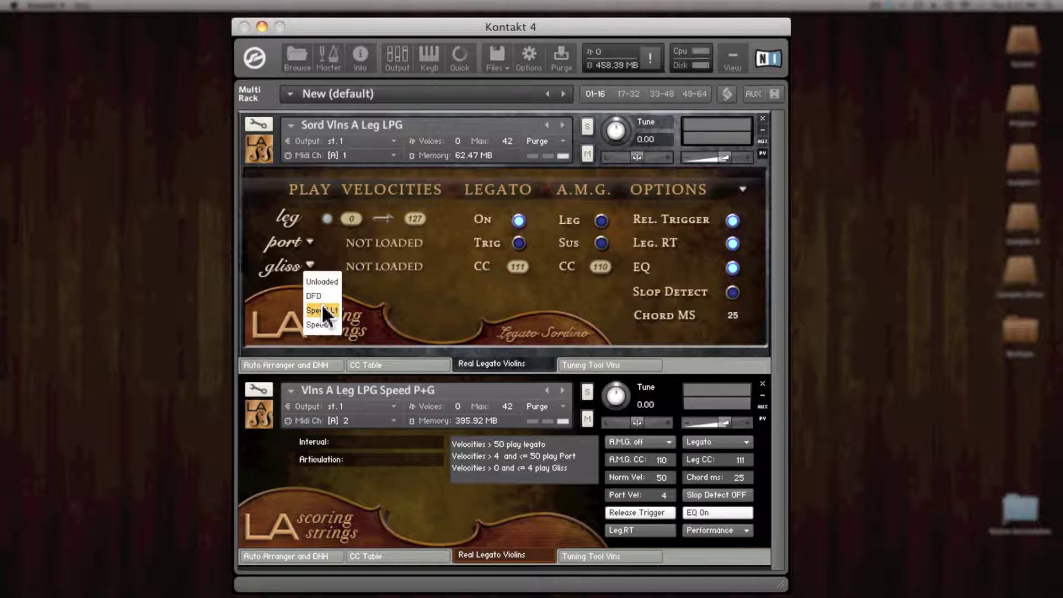
{"action": "left_click", "coordinate": [322, 309]}
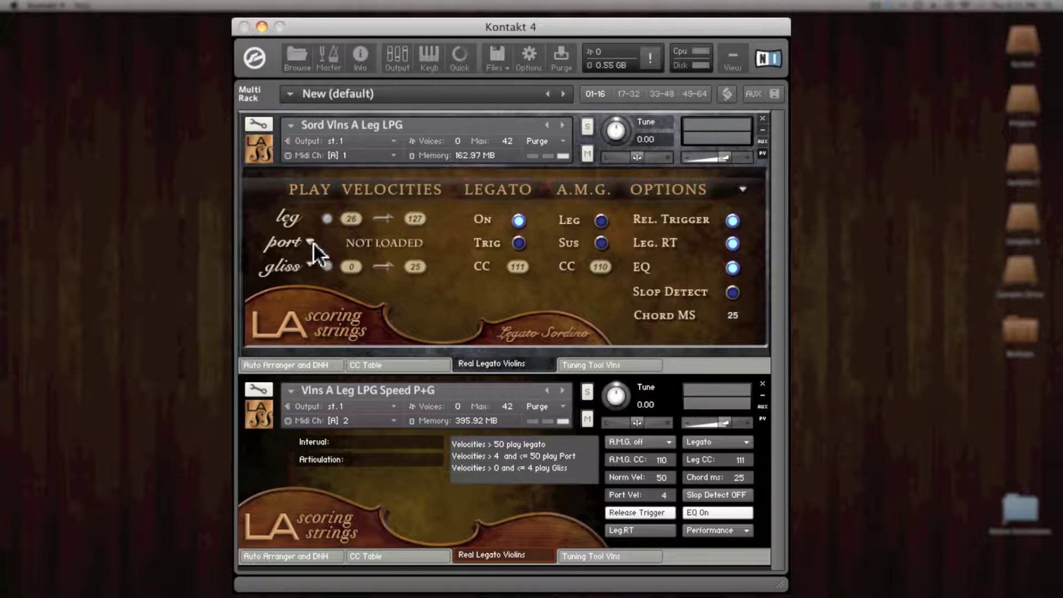
{"action": "left_click", "coordinate": [311, 242]}
{"action": "left_click", "coordinate": [328, 301]}
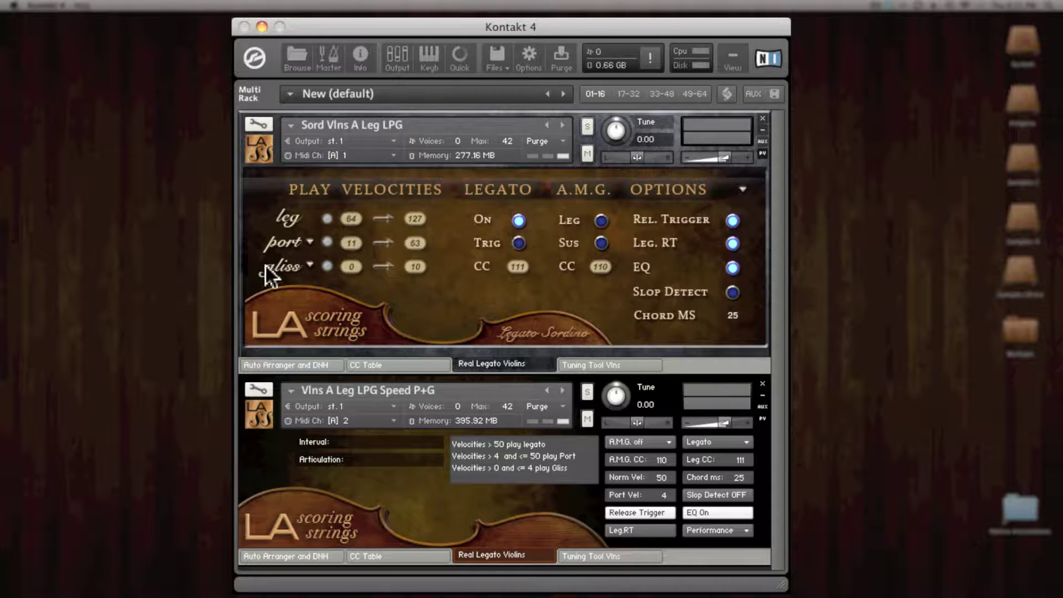
Step: Keep port on Speed and gliss on Speed Lt, and set the gliss upper velocity to 20 and the port lower velocity to 21
{"action": "left_click", "coordinate": [309, 242]}
{"action": "left_click", "coordinate": [320, 301]}
{"action": "left_click", "coordinate": [310, 267]}
{"action": "left_click", "coordinate": [322, 309]}
{"action": "left_click_drag", "start_coordinate": [416, 263], "coordinate": [422, 271]}
{"action": "left_click_drag", "start_coordinate": [353, 242], "coordinate": [366, 244]}
Step: Unload both the port and the gliss samples of the sordino violins to reset their velocity ranges
{"action": "left_click", "coordinate": [310, 240]}
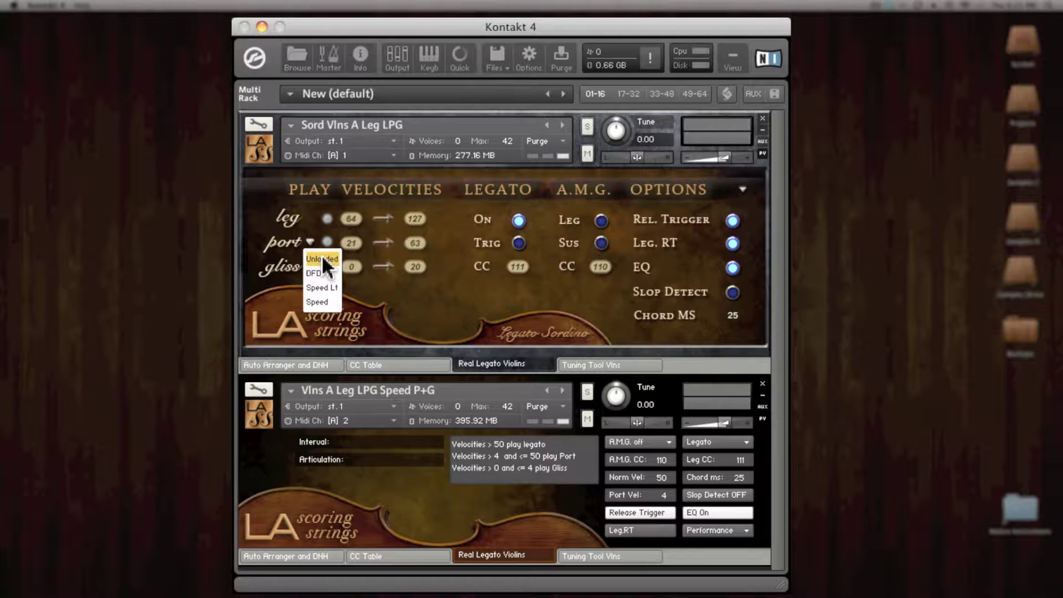
{"action": "left_click", "coordinate": [322, 258]}
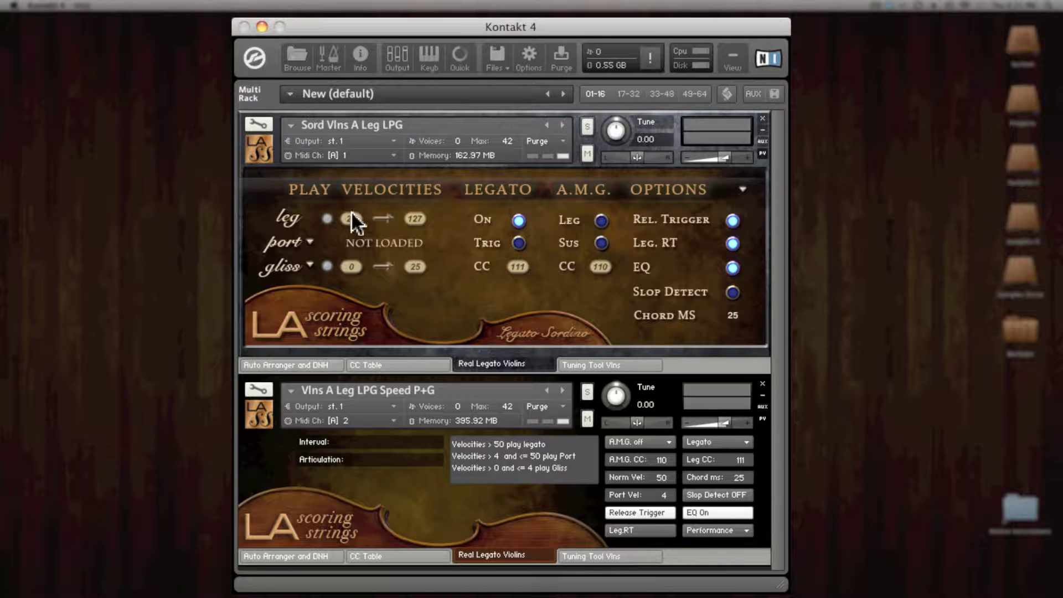
{"action": "left_click", "coordinate": [309, 261]}
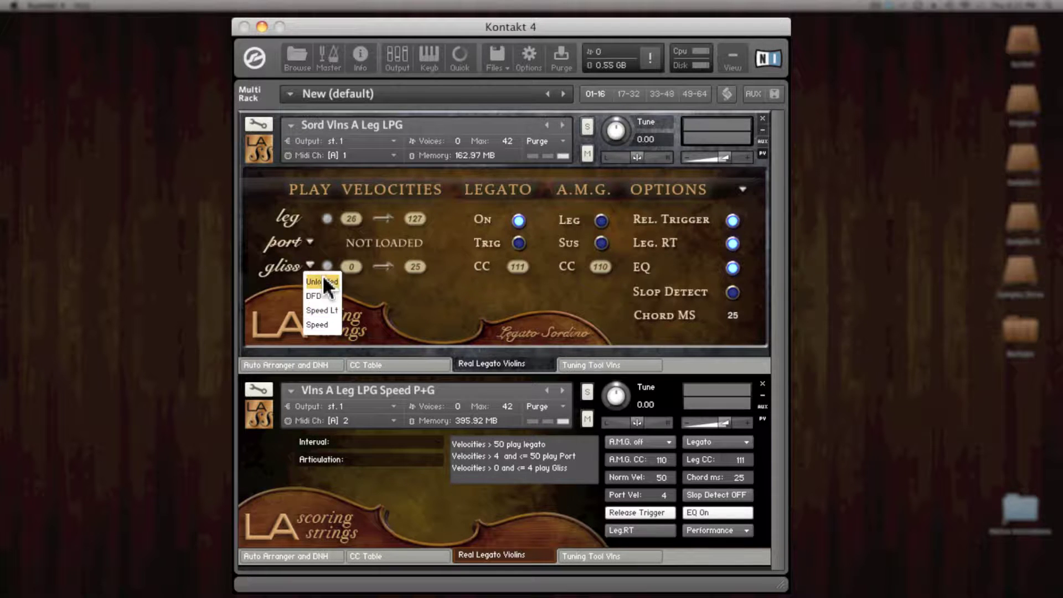
{"action": "left_click", "coordinate": [323, 274]}
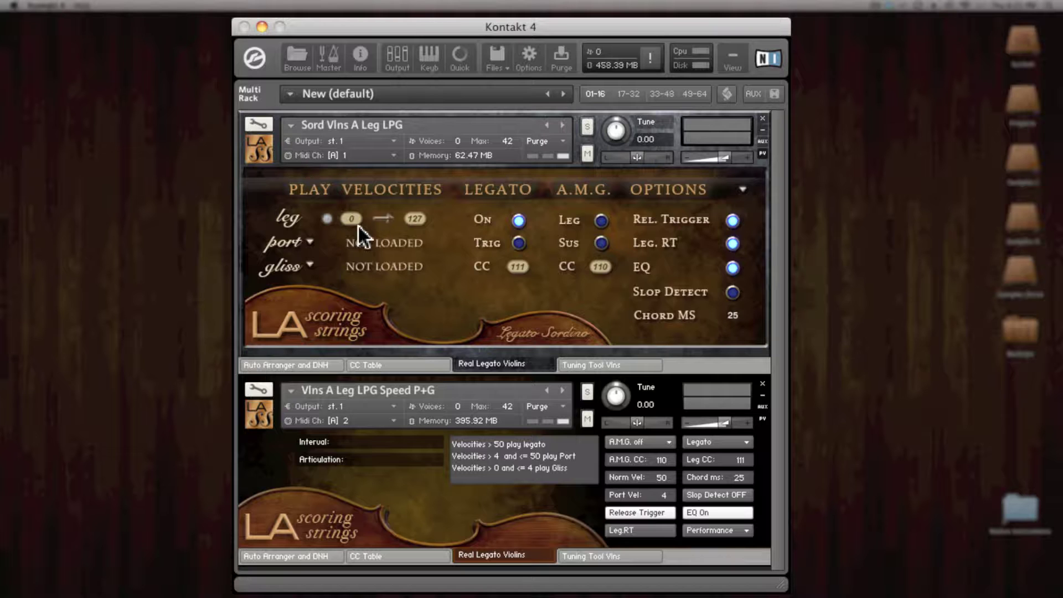
Step: Reload the sordino violins' gliss samples as Speed Lt and the port samples as Speed
{"action": "left_click", "coordinate": [310, 265]}
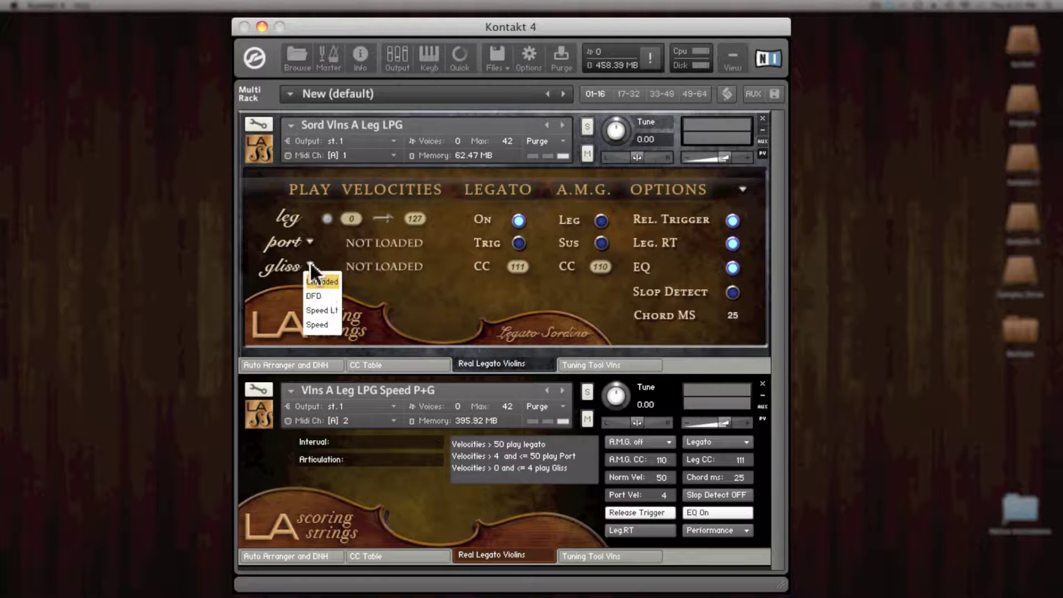
{"action": "left_click", "coordinate": [322, 305]}
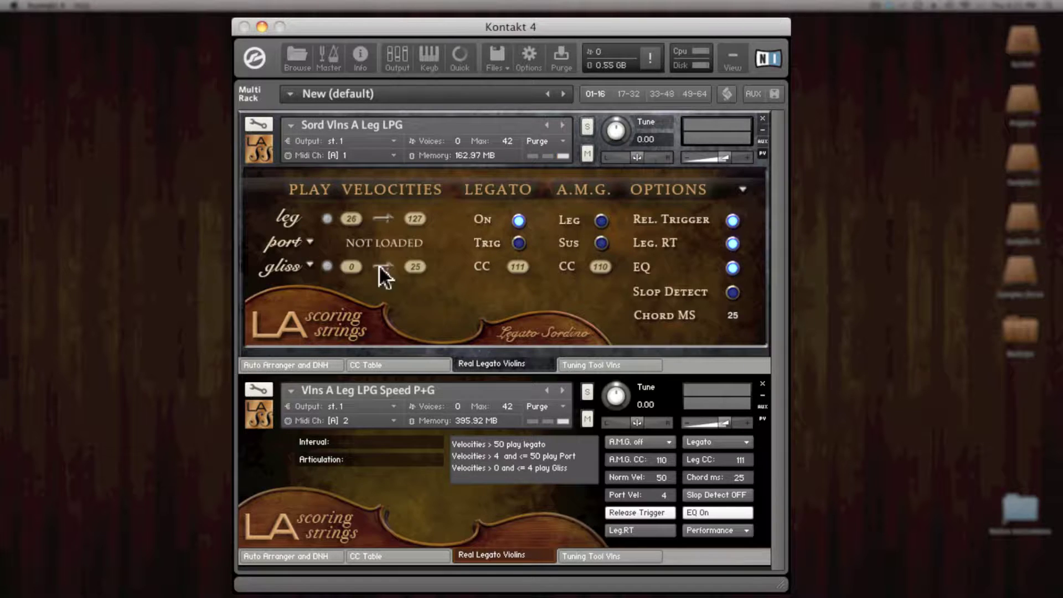
{"action": "left_click", "coordinate": [313, 241]}
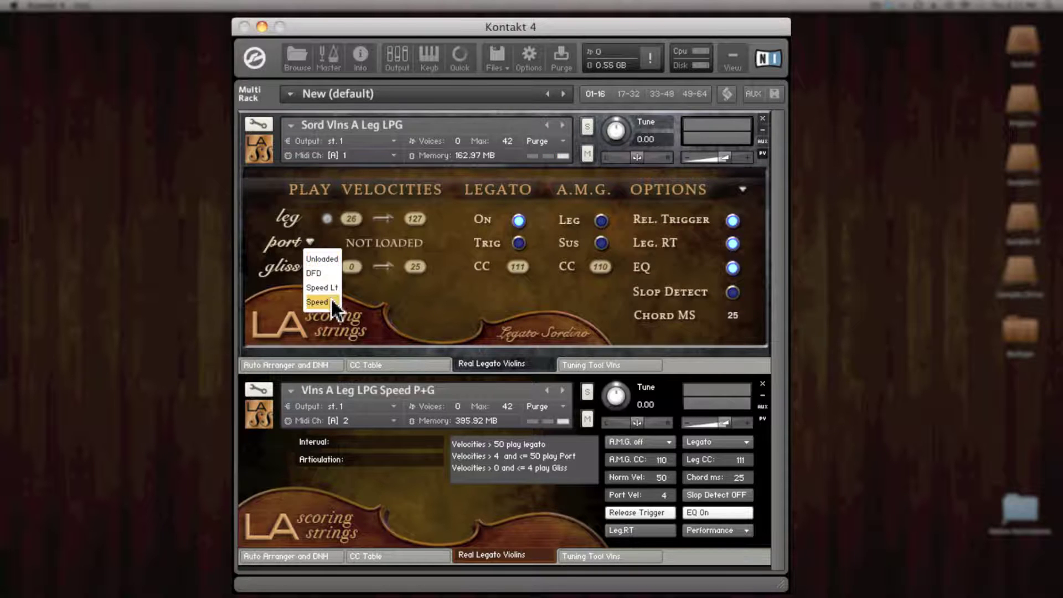
{"action": "left_click", "coordinate": [322, 301]}
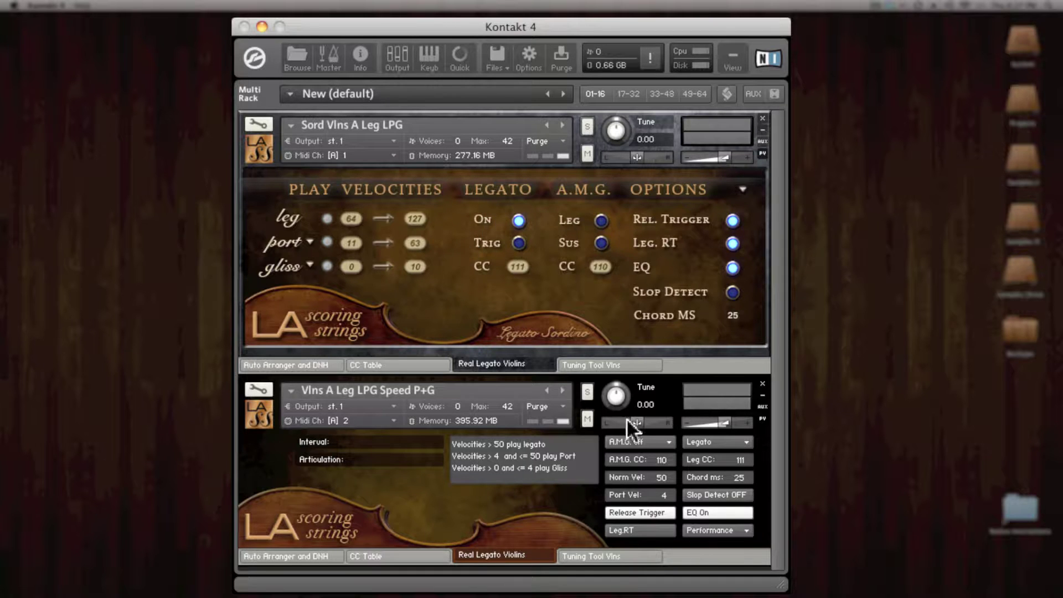
Step: Examine the A.M.G., legato mode and page options of the Vlns A Leg LPG Speed P+G instrument
{"action": "left_click", "coordinate": [650, 441]}
{"action": "left_click", "coordinate": [741, 441]}
{"action": "left_click", "coordinate": [747, 441]}
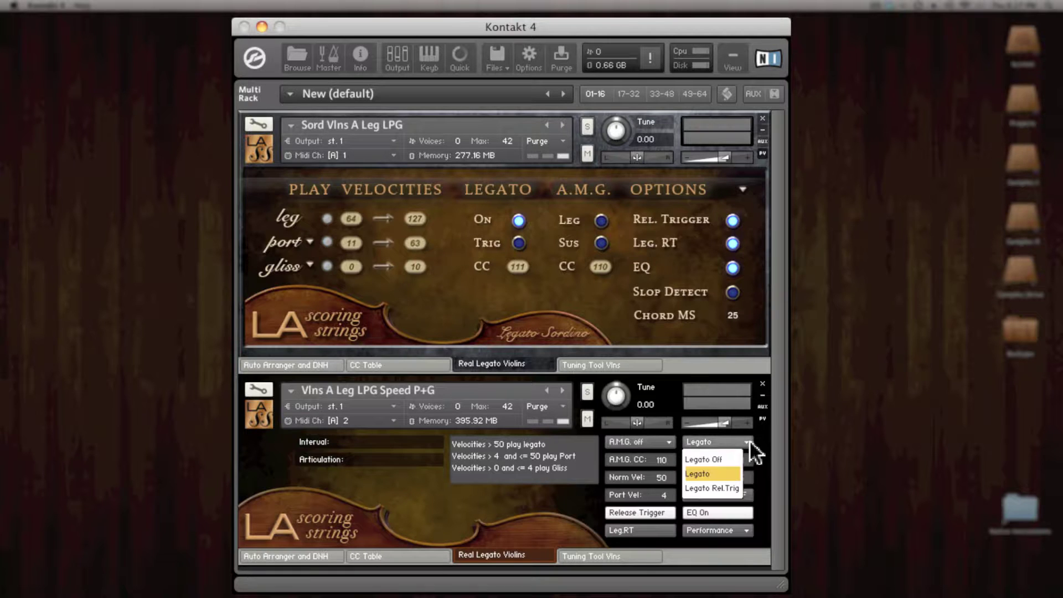
{"action": "left_click", "coordinate": [479, 168]}
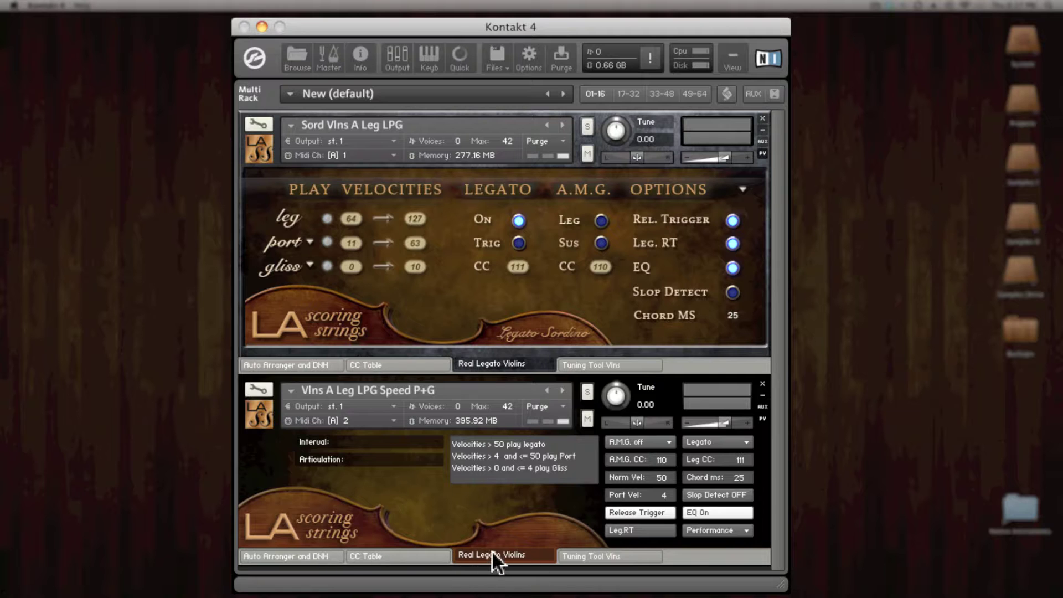
{"action": "left_click", "coordinate": [742, 527]}
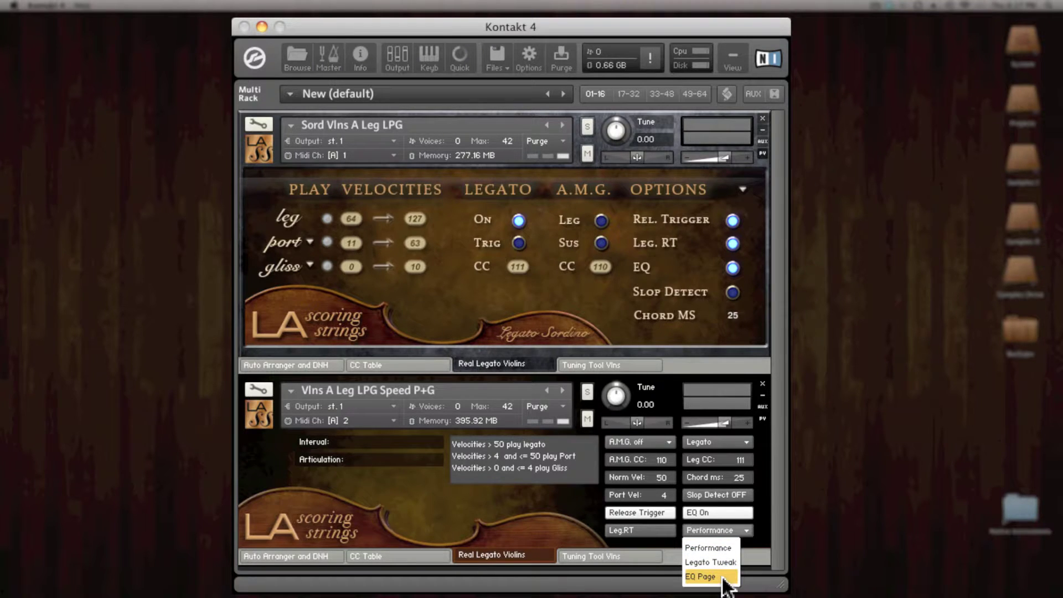
{"action": "left_click", "coordinate": [341, 523]}
Step: View the Delay and routs page of the Speed P+G instrument's Auto Arranger and DNH script, and return to Real Legato Violins
{"action": "left_click", "coordinate": [314, 551]}
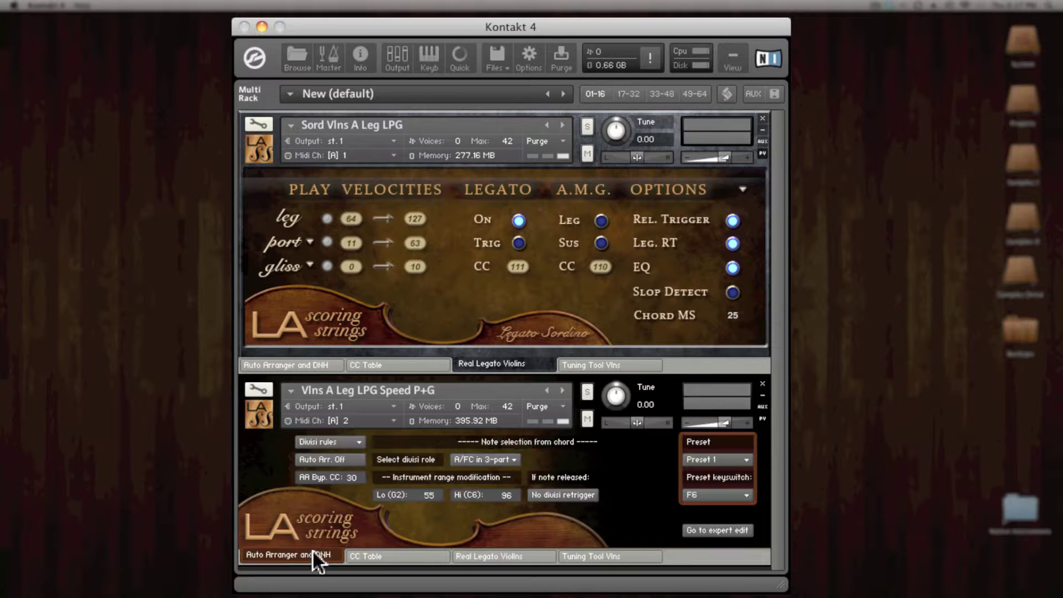
{"action": "left_click", "coordinate": [351, 441]}
{"action": "left_click", "coordinate": [342, 472]}
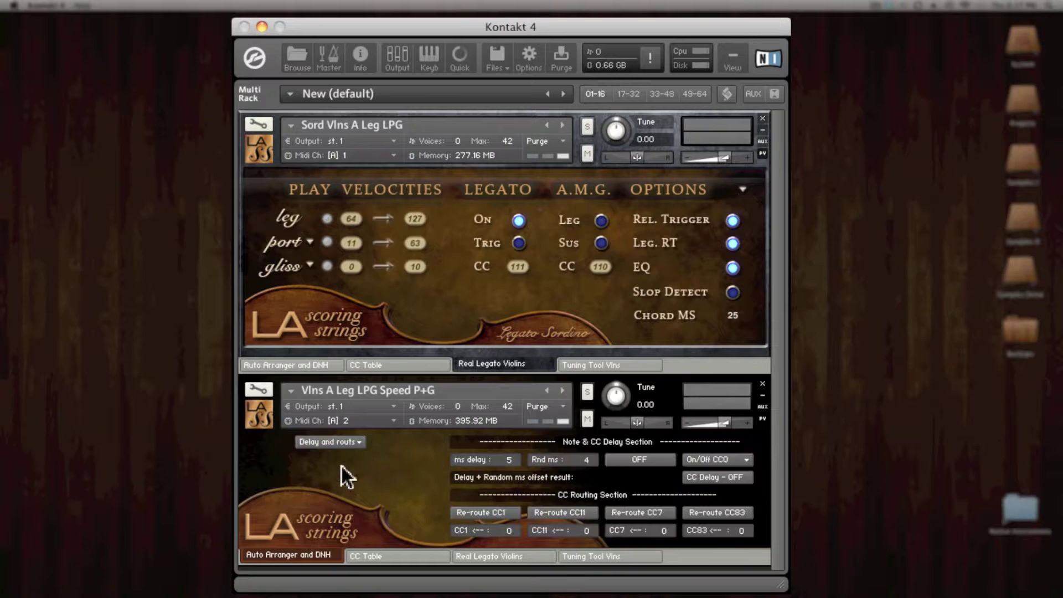
{"action": "left_click", "coordinate": [500, 550]}
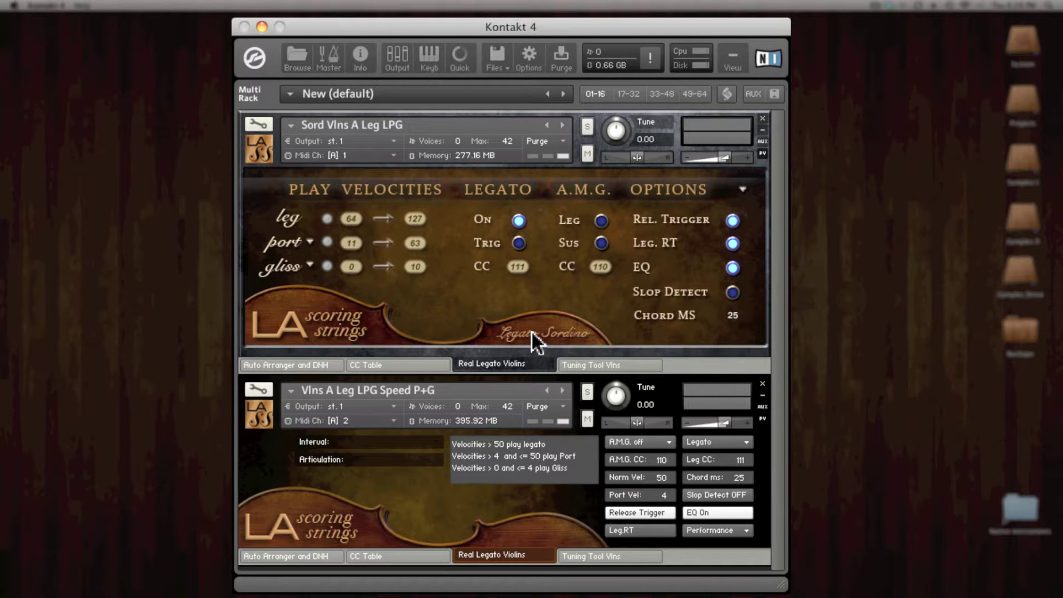
Step: View the sordino instrument's Legato Tweak and EQ pages and return to its Performance page
{"action": "left_click", "coordinate": [743, 190]}
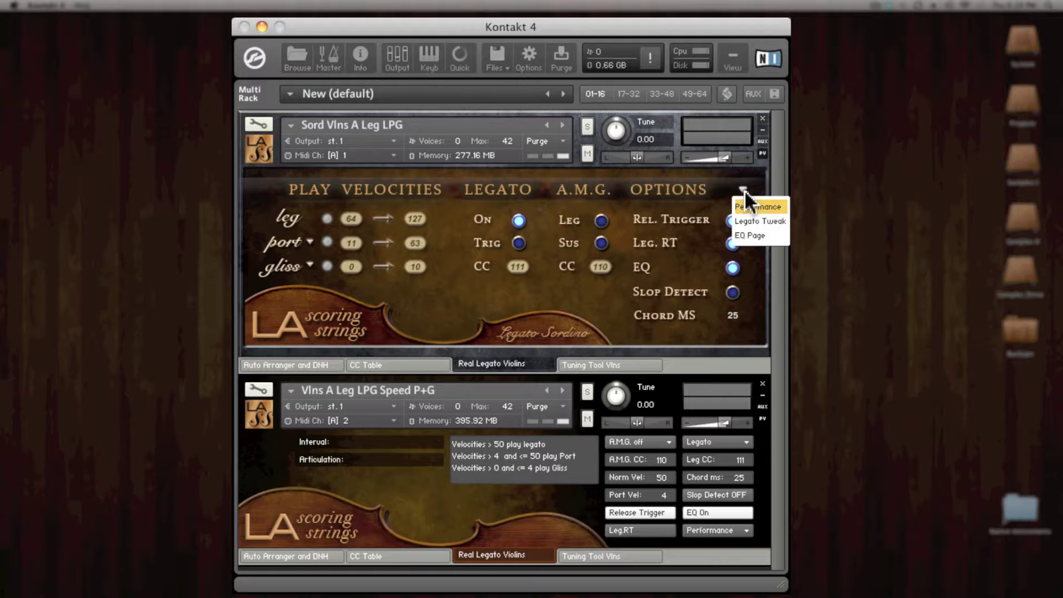
{"action": "left_click", "coordinate": [748, 219]}
{"action": "left_click", "coordinate": [742, 188]}
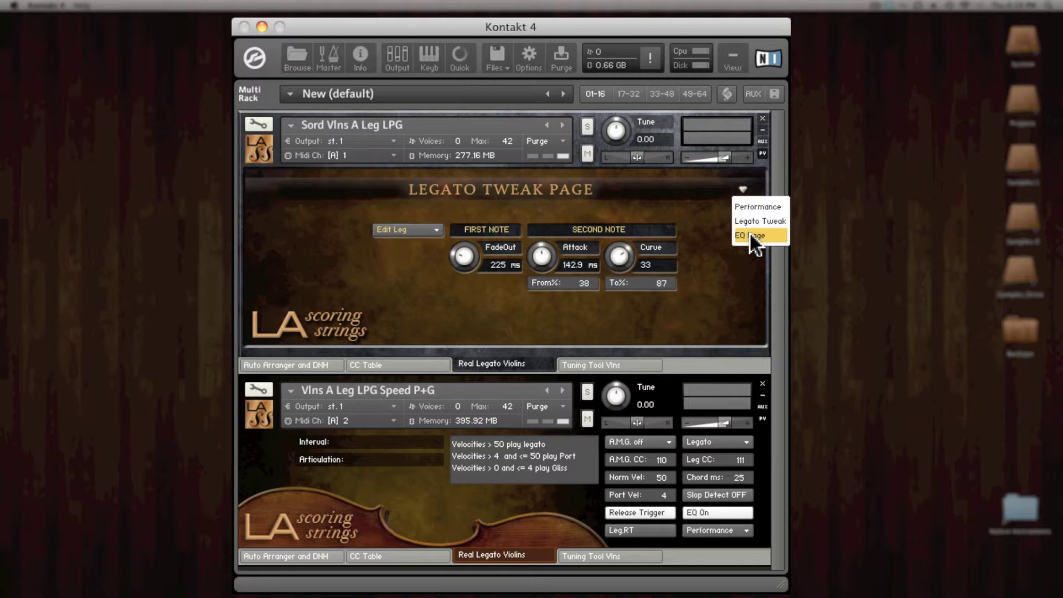
{"action": "left_click", "coordinate": [749, 231]}
{"action": "left_click", "coordinate": [741, 189]}
{"action": "left_click", "coordinate": [752, 206]}
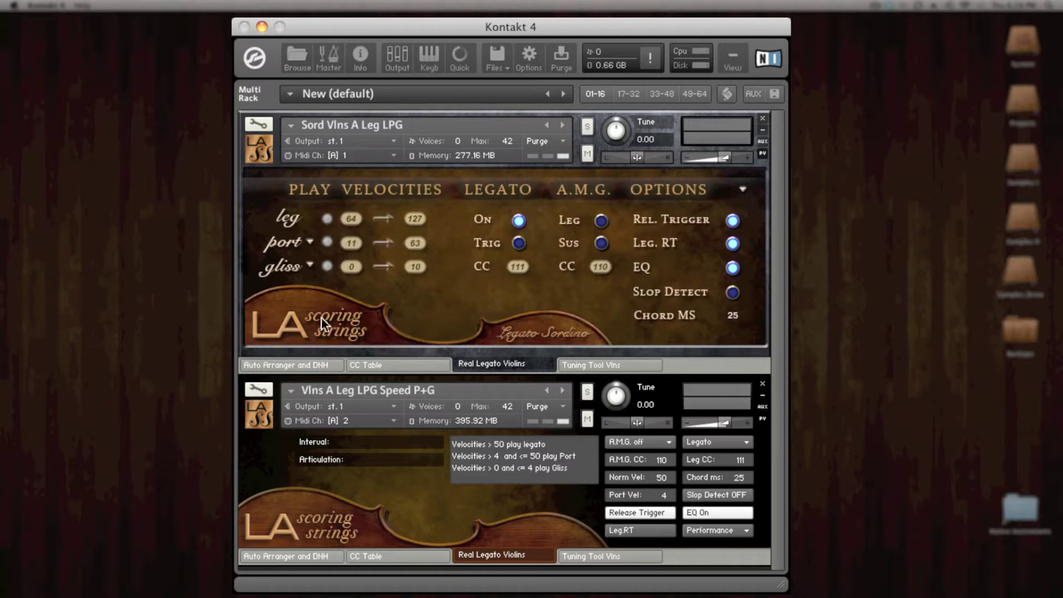
Step: View the Divisi rules and Delay and routs pages in the sordino instrument's Auto Arranger and DNH script
{"action": "left_click", "coordinate": [277, 360]}
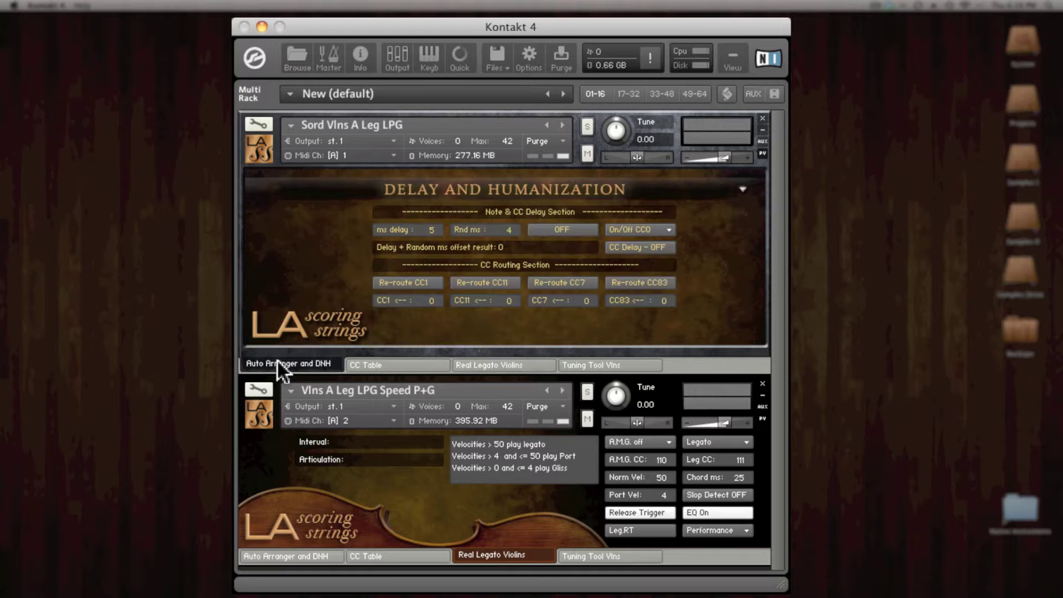
{"action": "left_click", "coordinate": [743, 190]}
{"action": "left_click", "coordinate": [752, 206]}
{"action": "left_click", "coordinate": [743, 189]}
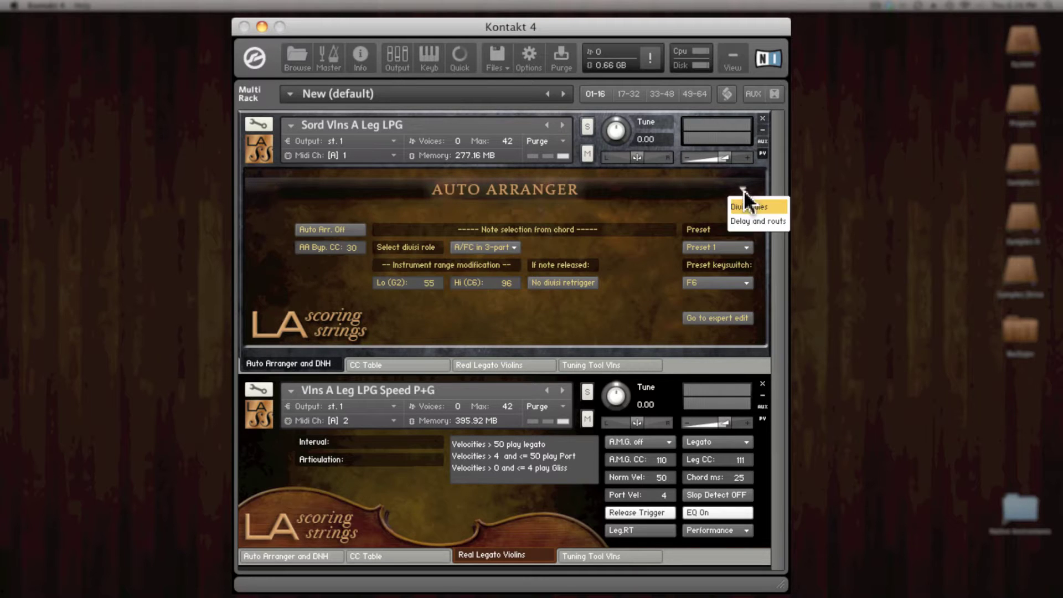
{"action": "left_click", "coordinate": [748, 219]}
{"action": "left_click", "coordinate": [742, 189]}
{"action": "left_click", "coordinate": [749, 219]}
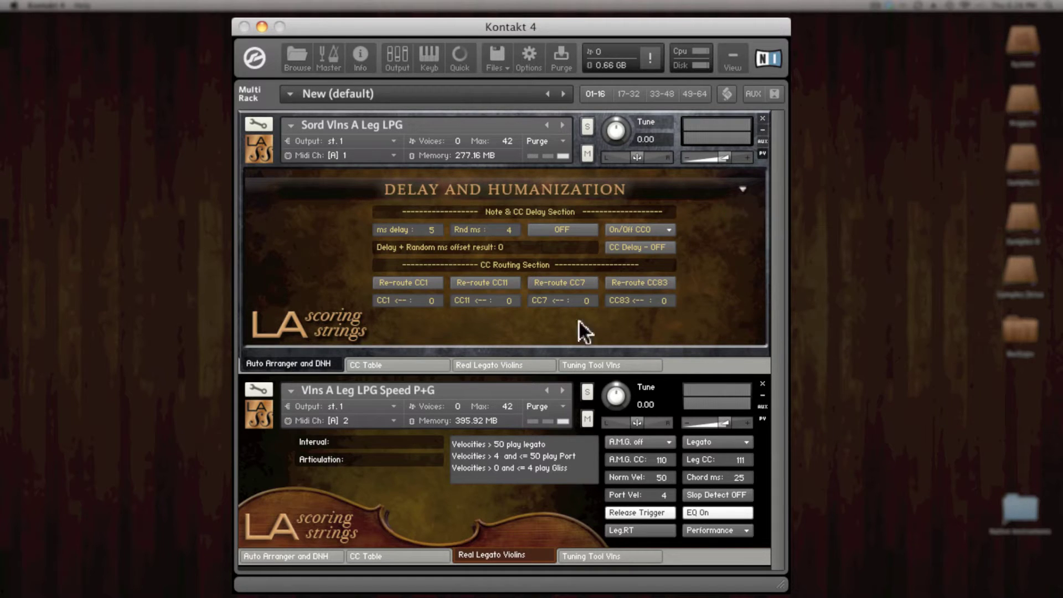
Step: Look through the sordino instrument's CC Table and Tuning Tool Vlns pages and return to Real Legato Violins
{"action": "left_click", "coordinate": [403, 366]}
{"action": "left_click", "coordinate": [494, 366]}
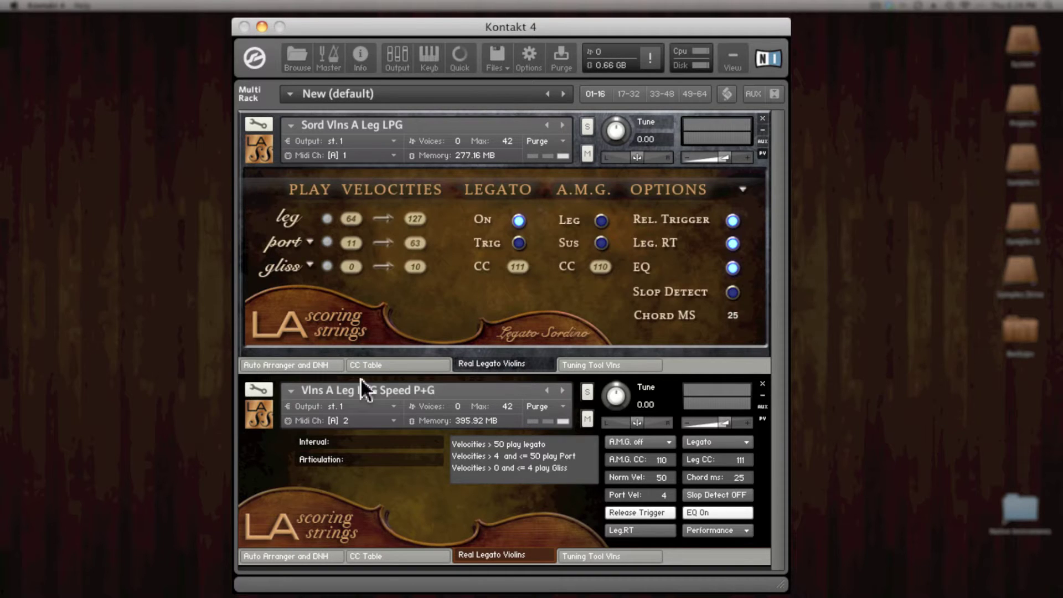
{"action": "left_click", "coordinate": [597, 365]}
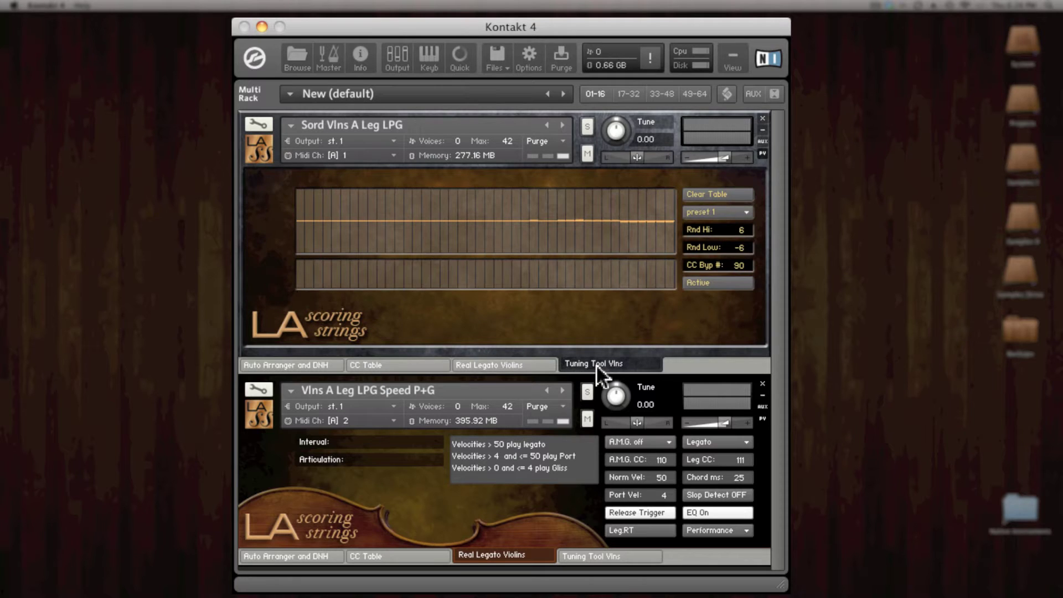
{"action": "left_click", "coordinate": [429, 365]}
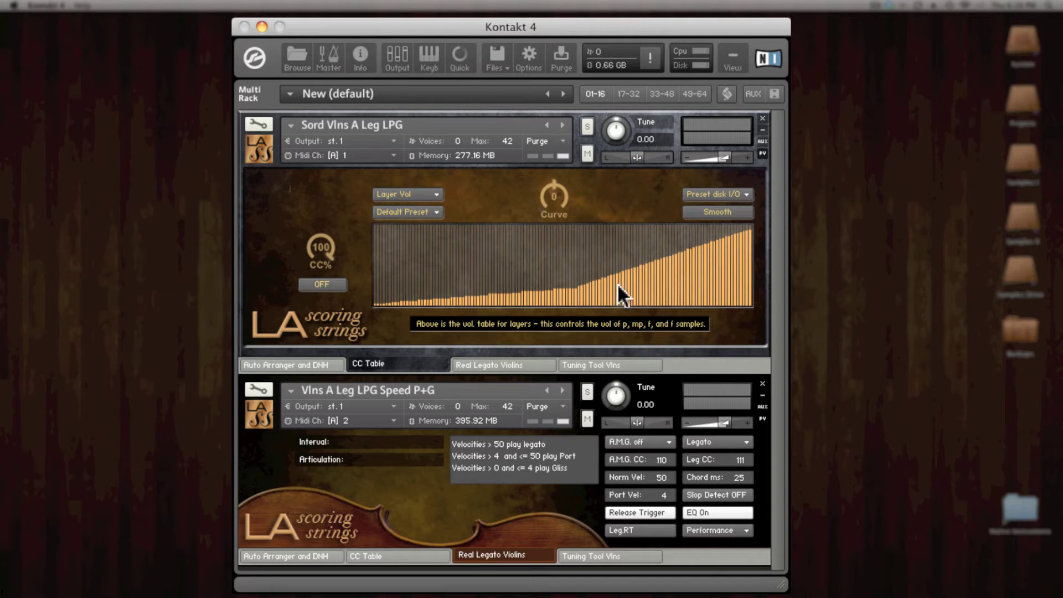
{"action": "left_click", "coordinate": [500, 364]}
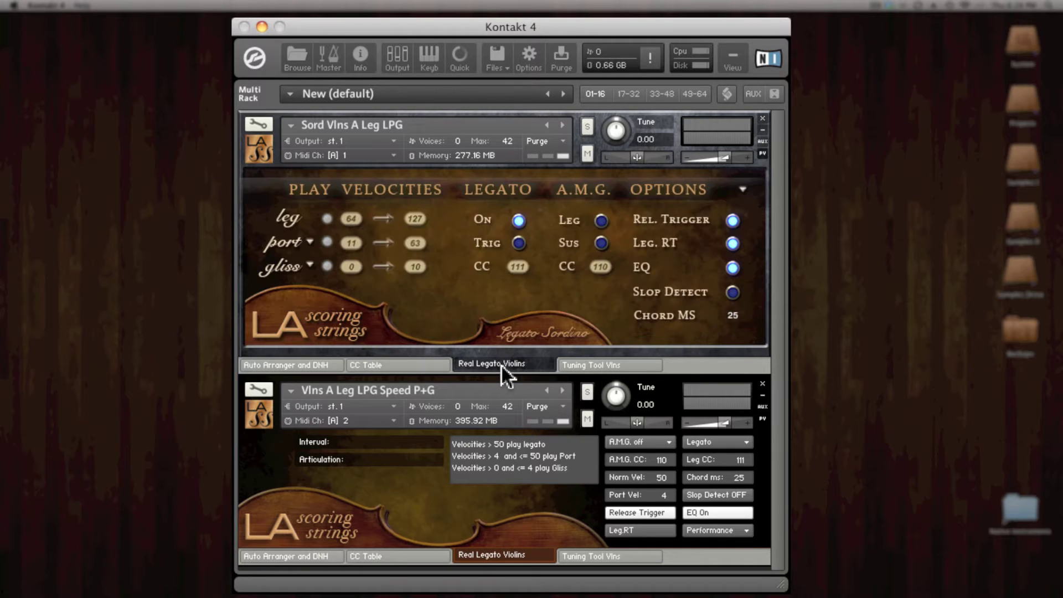